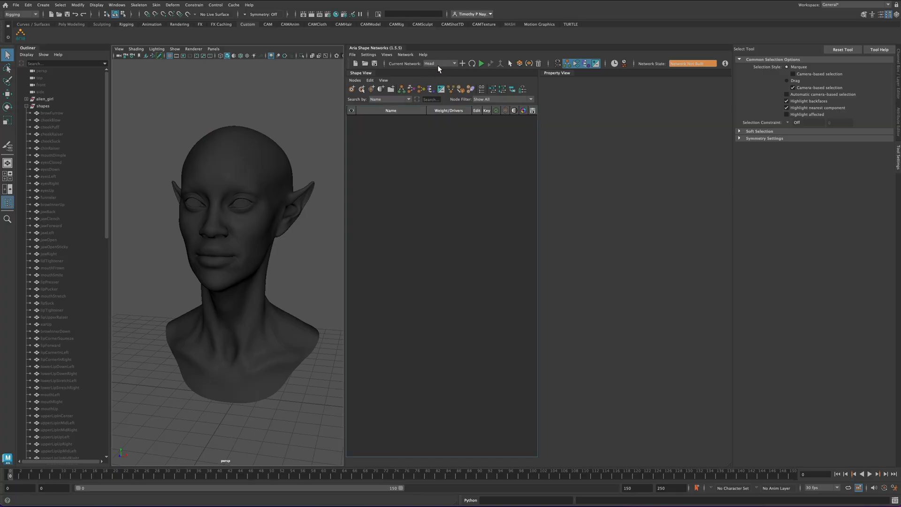
- Show the Split Maps View and bring it up in place of the Property View
left_click(386, 55)
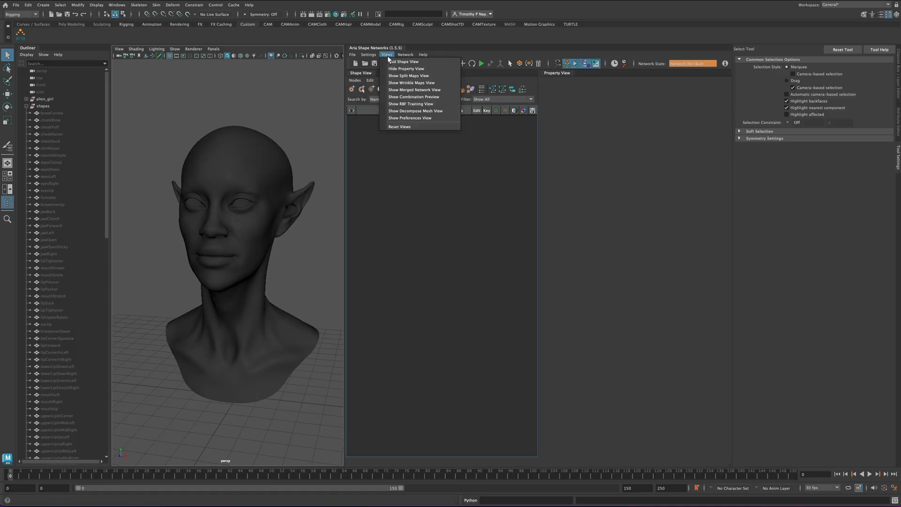
left_click(425, 77)
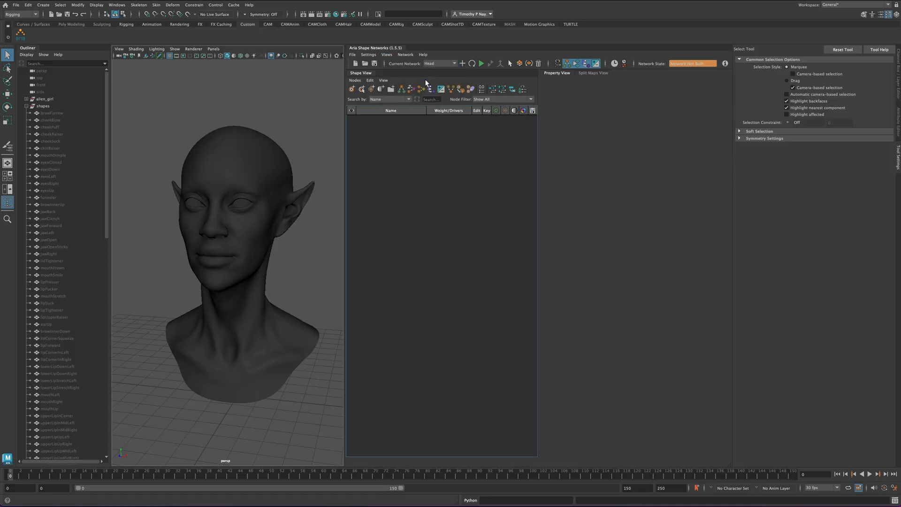
left_click(603, 74)
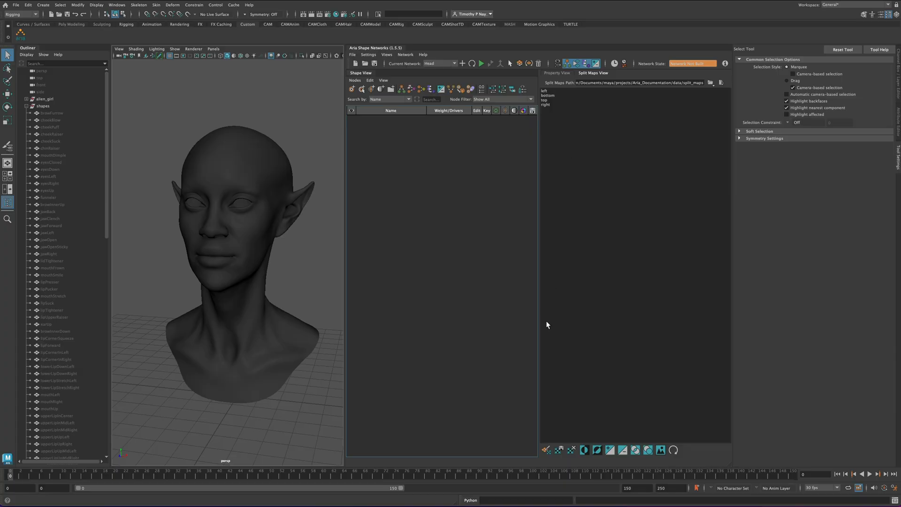
- Display the left, bottom, top and right split maps on the head mesh one after another, and leave the paint tool
left_click(546, 451)
left_click(550, 93)
left_click(551, 97)
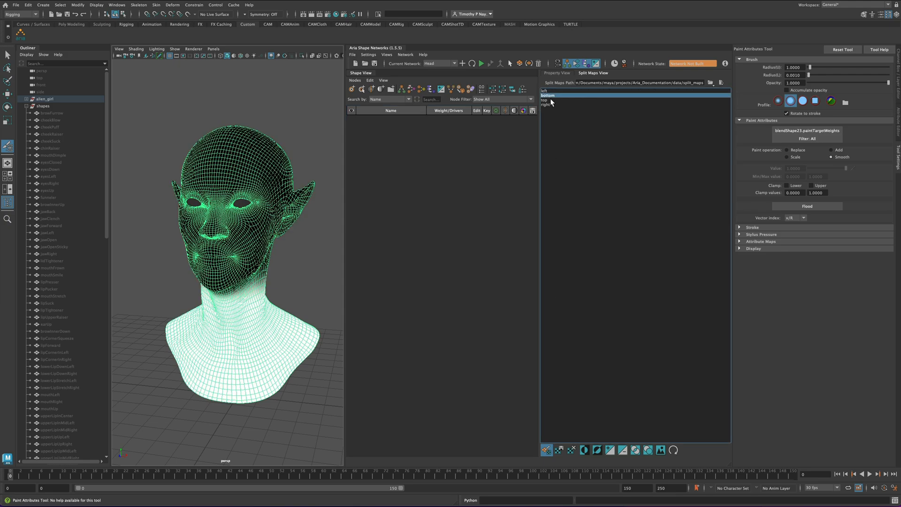
left_click(549, 101)
left_click(549, 105)
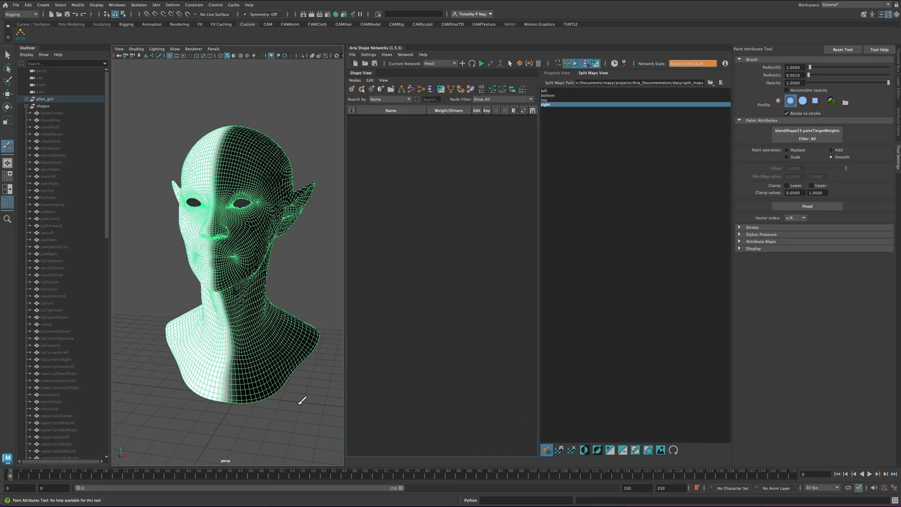
key("q")
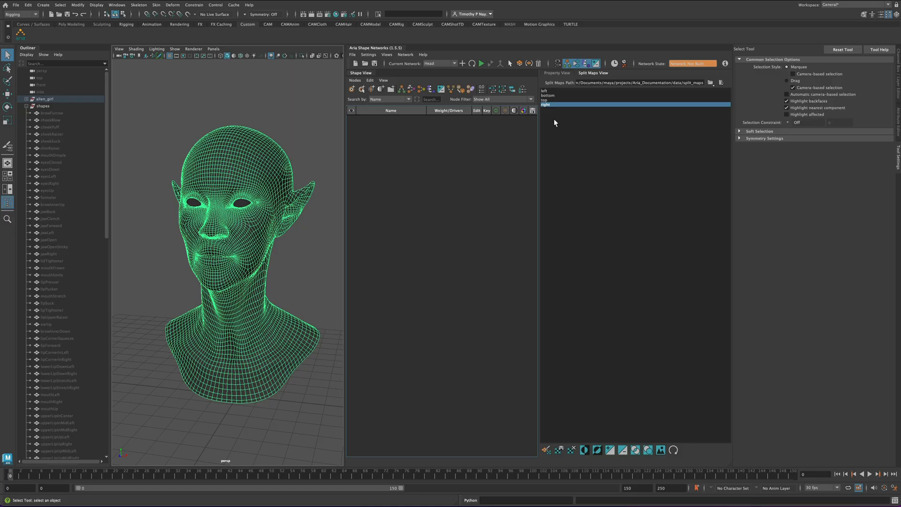
- Add the left and top split maps into a new map named ADD, and view its weights on the head
left_click(557, 92)
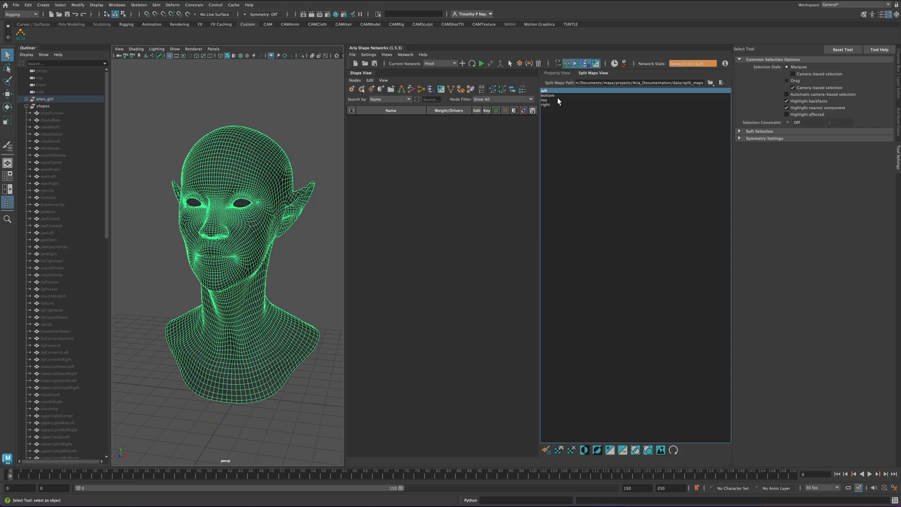
left_click(551, 100, "ctrl")
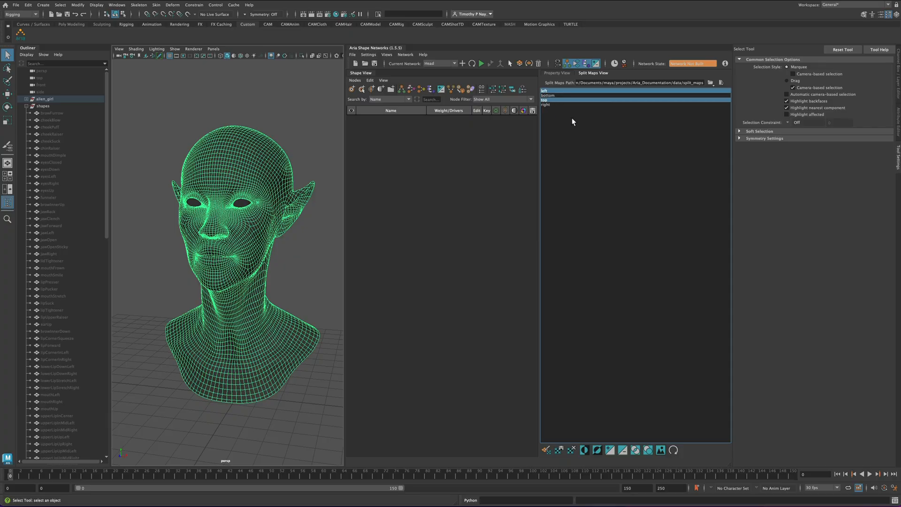
left_click(610, 450)
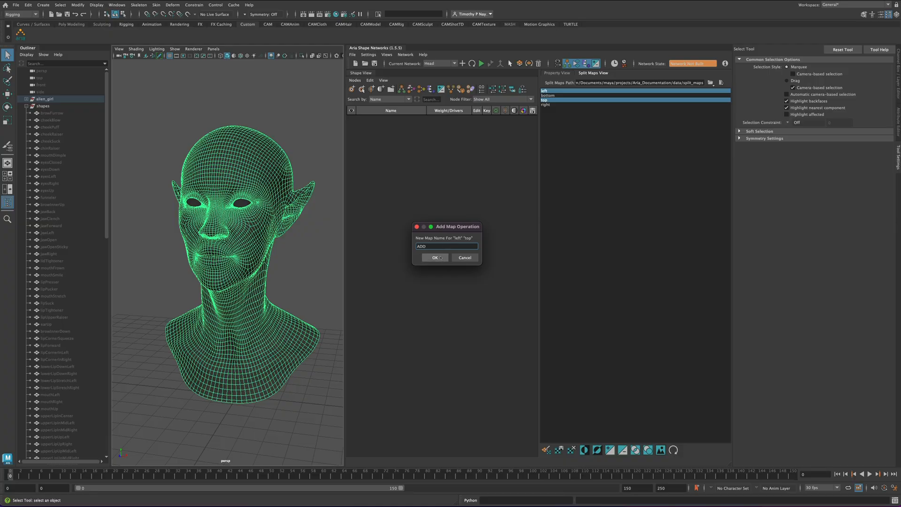
left_click(441, 258)
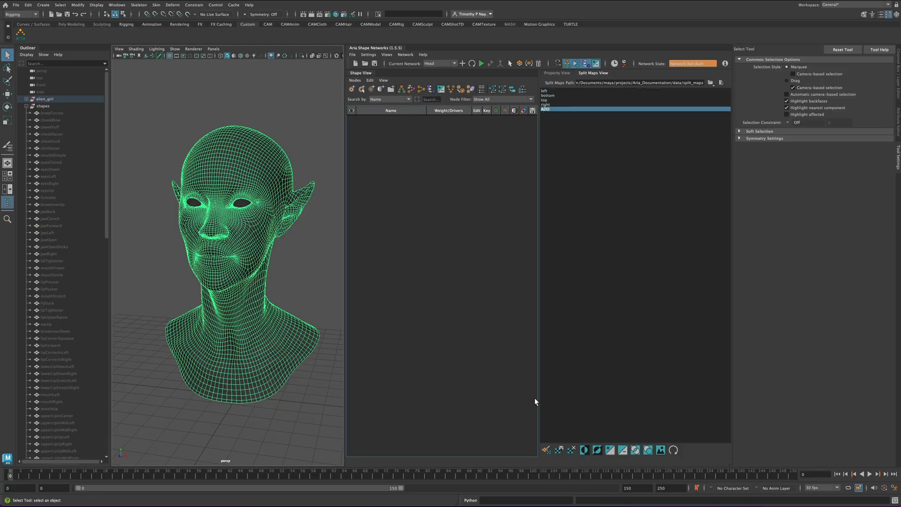
left_click(548, 450)
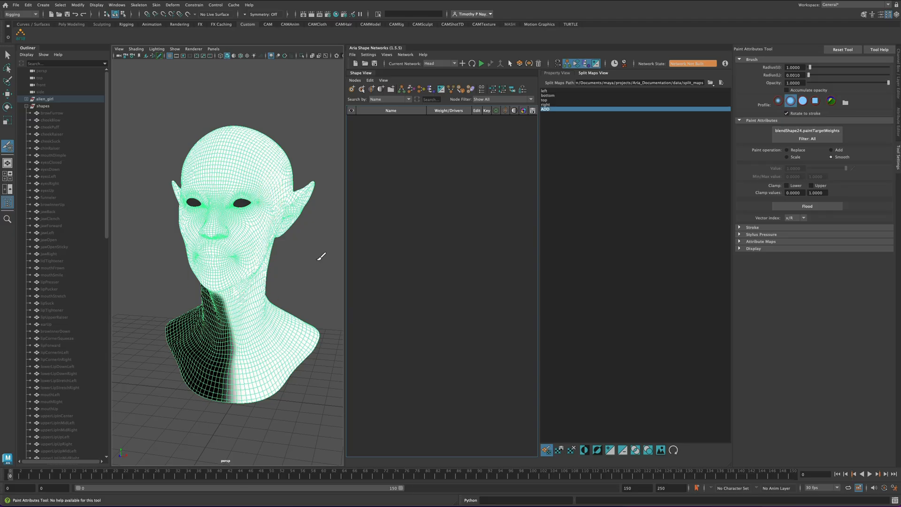
left_click(599, 167)
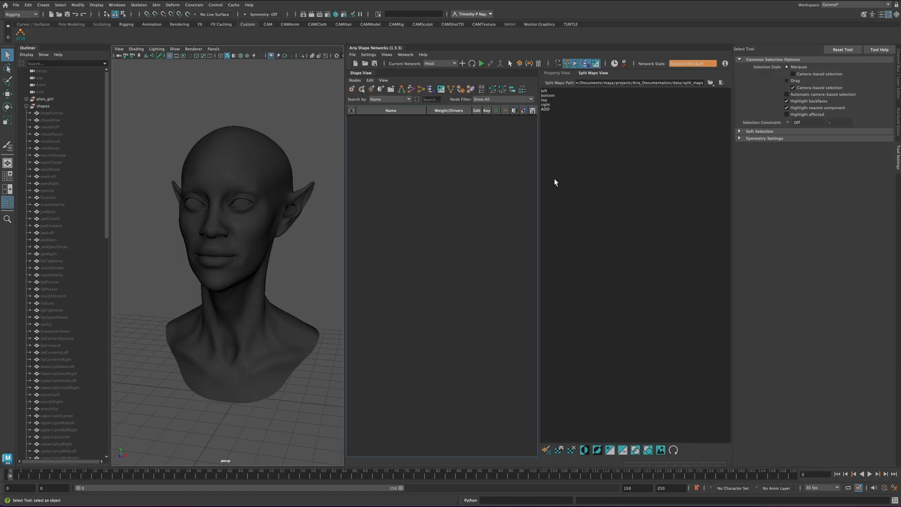
- Subtract the top split map from the left one as a new map named SUBTRACT, and view its weights on the head
left_click(548, 92)
left_click(549, 100, "ctrl")
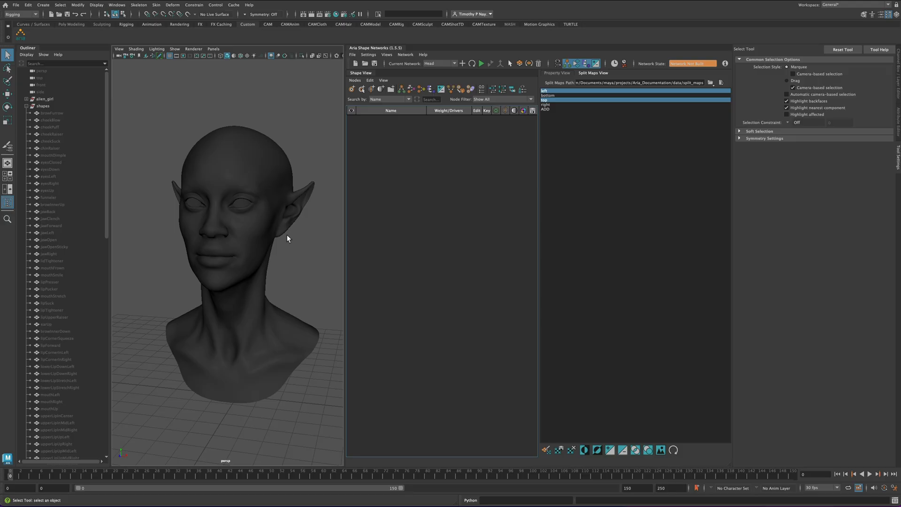
left_click(622, 450)
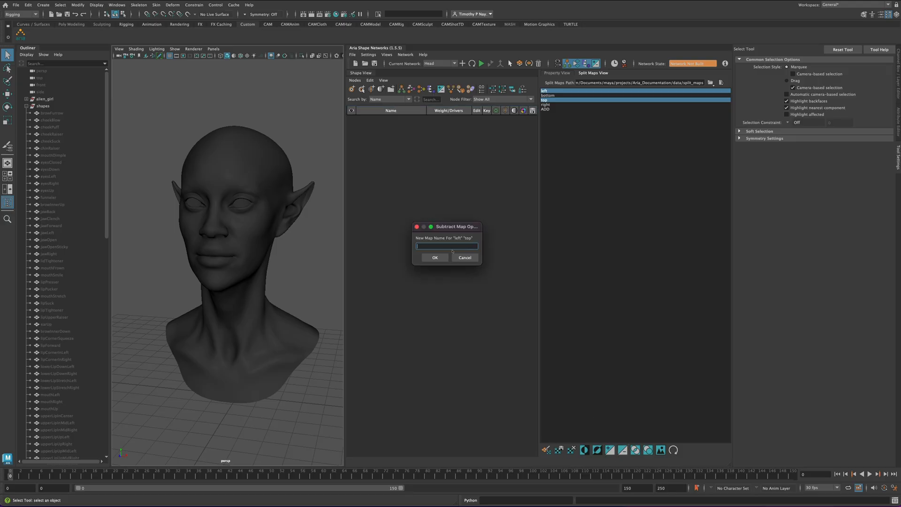
type("SUBTRACT")
left_click(442, 257)
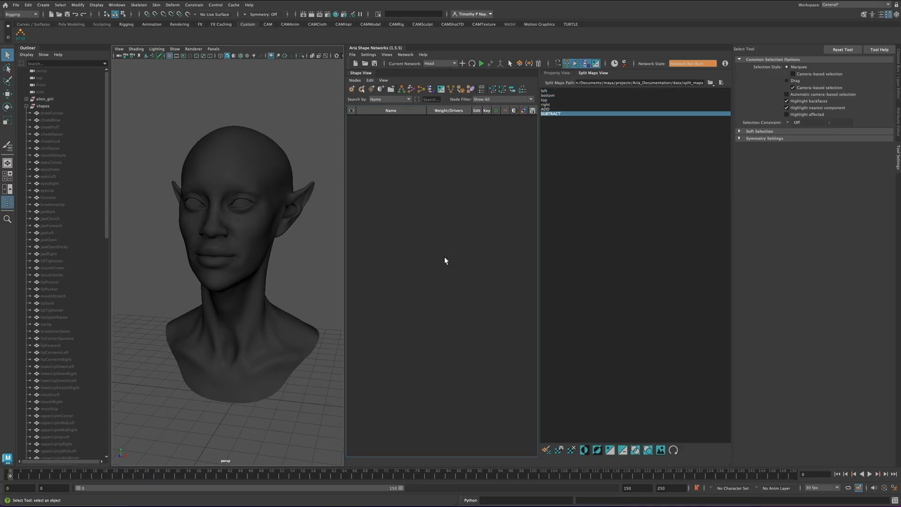
left_click(546, 450)
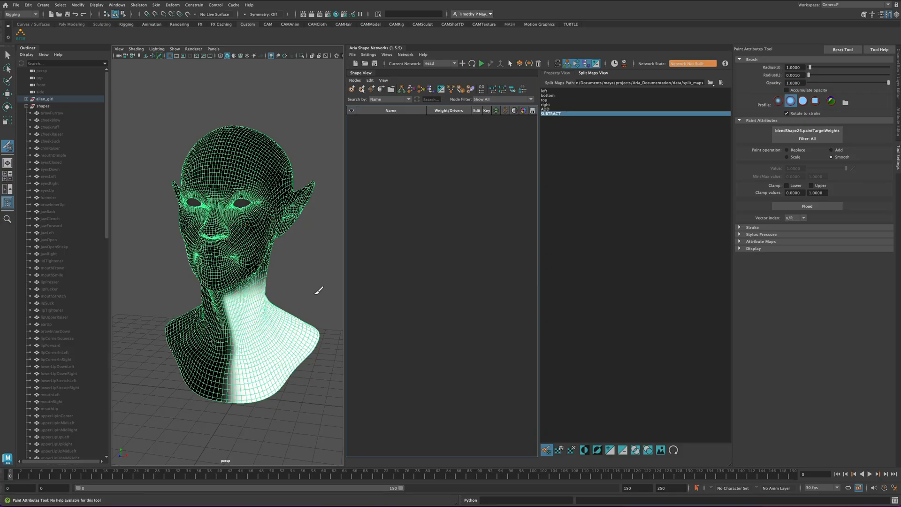
key("q")
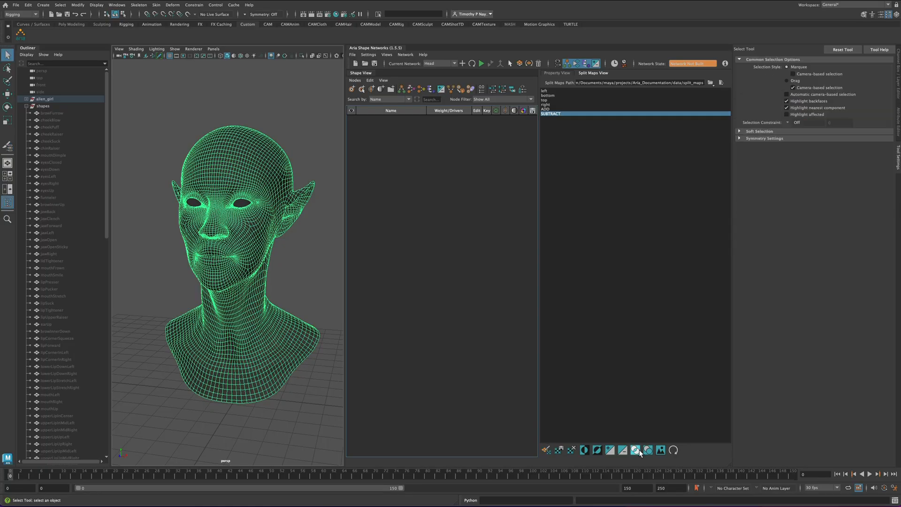
- Intersect the bottom and right split maps into a new map named INTERSECTION, and view its weights on the head
left_click(554, 96)
left_click(552, 105, "ctrl")
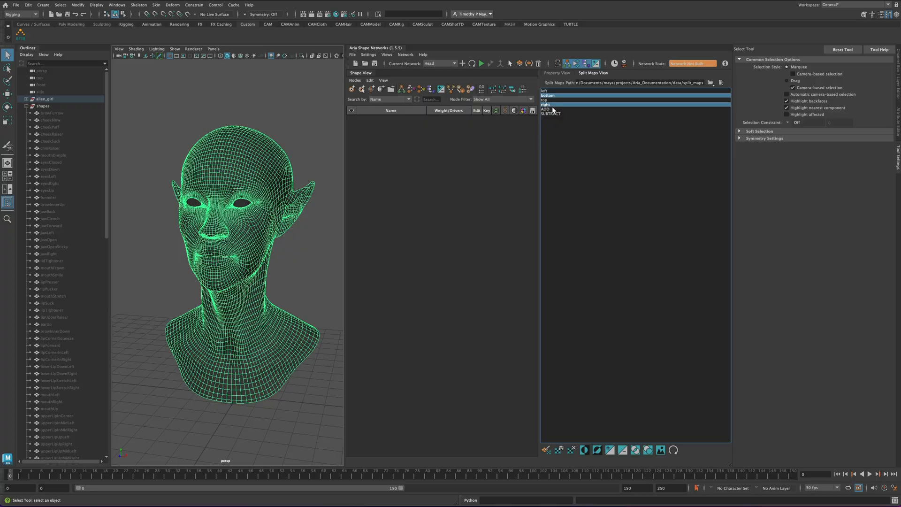
left_click(636, 450)
type("INTERSECTION")
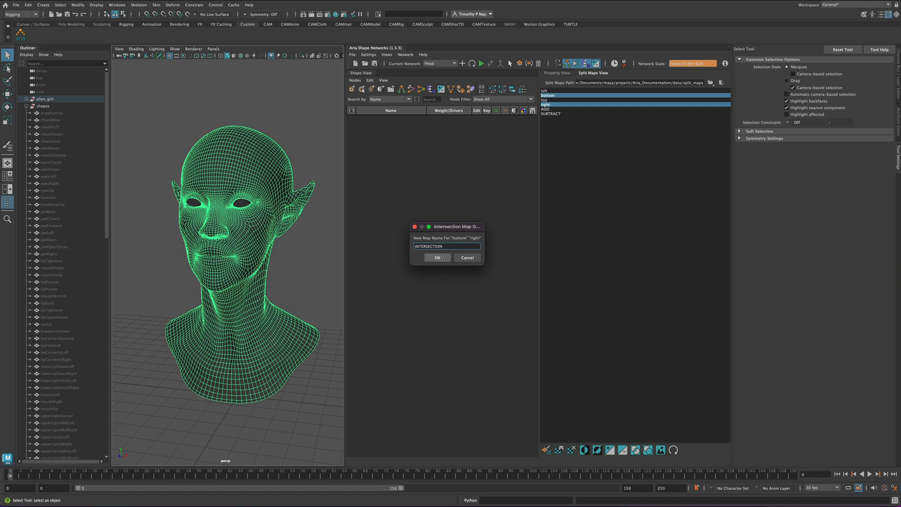
left_click(438, 258)
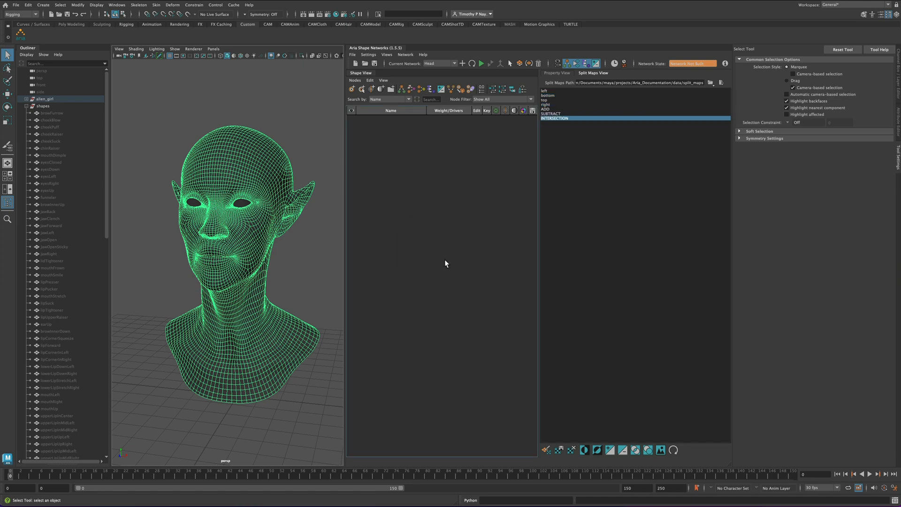
left_click(546, 450)
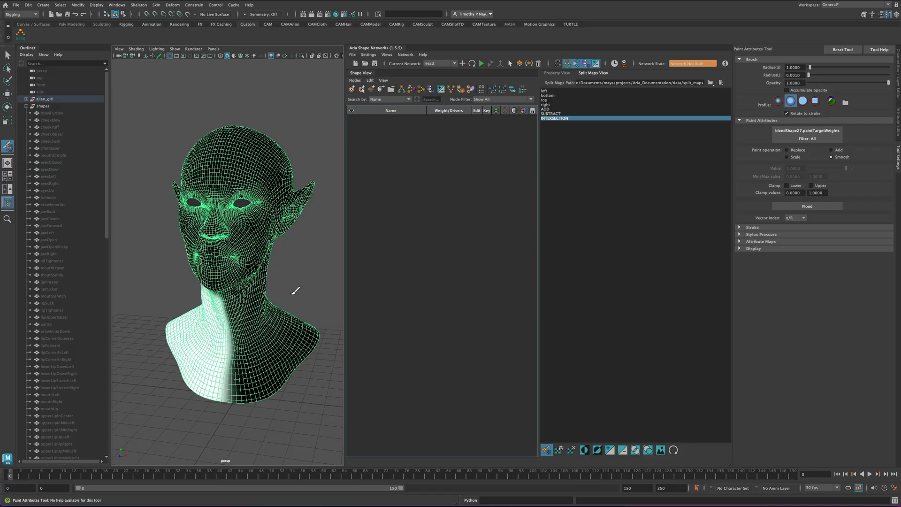
left_click(547, 451)
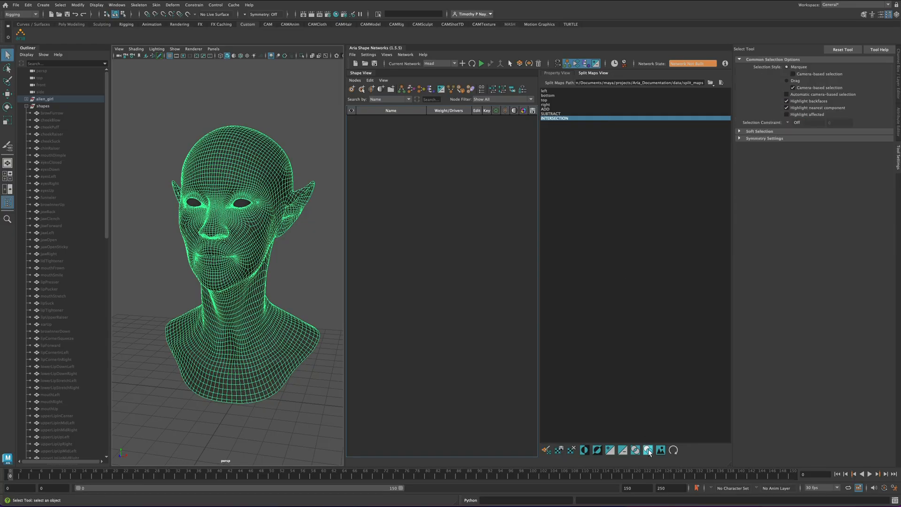
- Create a difference map named DIFFERENCE from the top and right split maps, and view its weights on the head
left_click(550, 100)
left_click(551, 105, "ctrl")
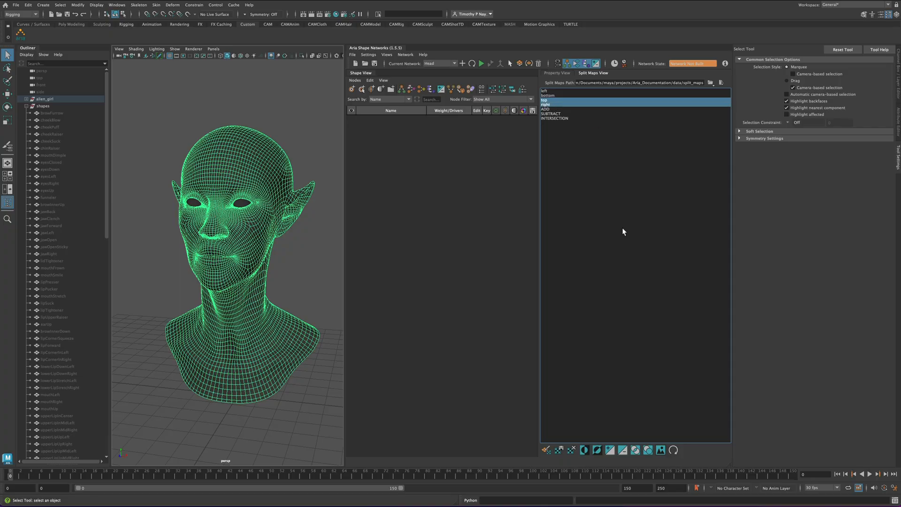
left_click(649, 451)
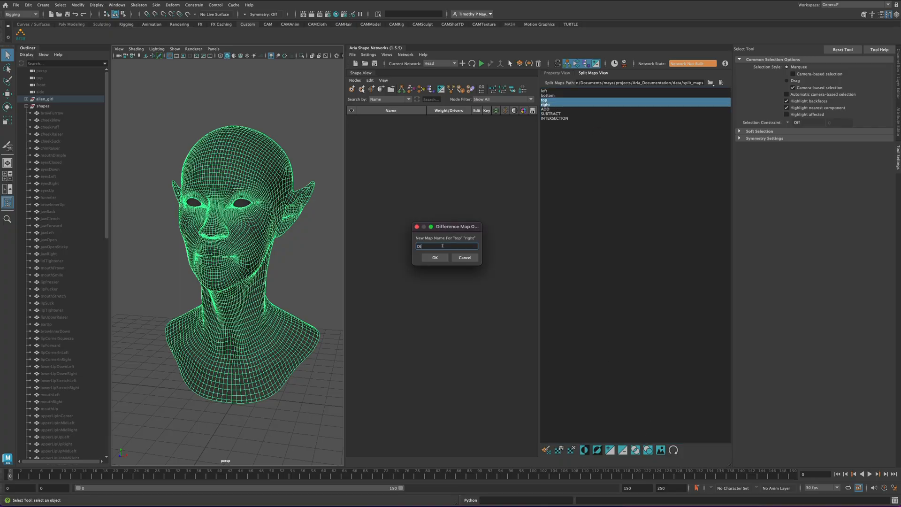
type("DIFFERENCE")
left_click(439, 259)
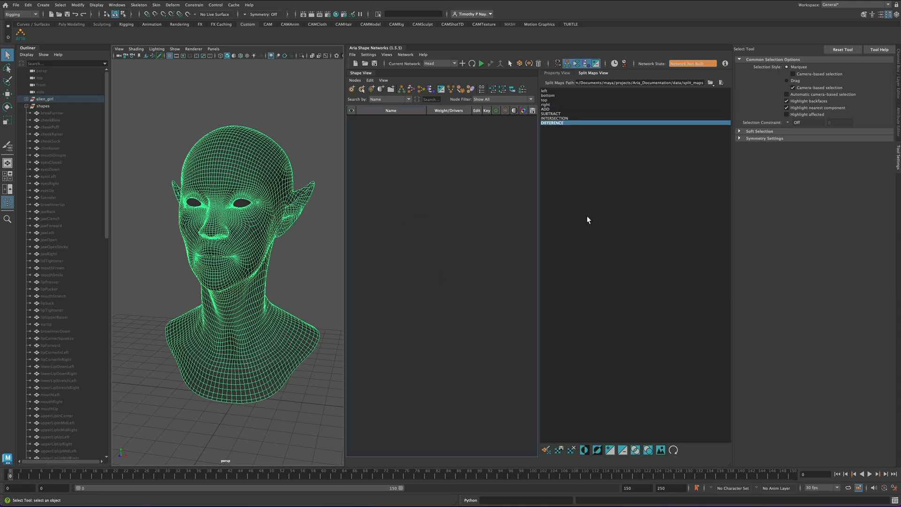
left_click(546, 449)
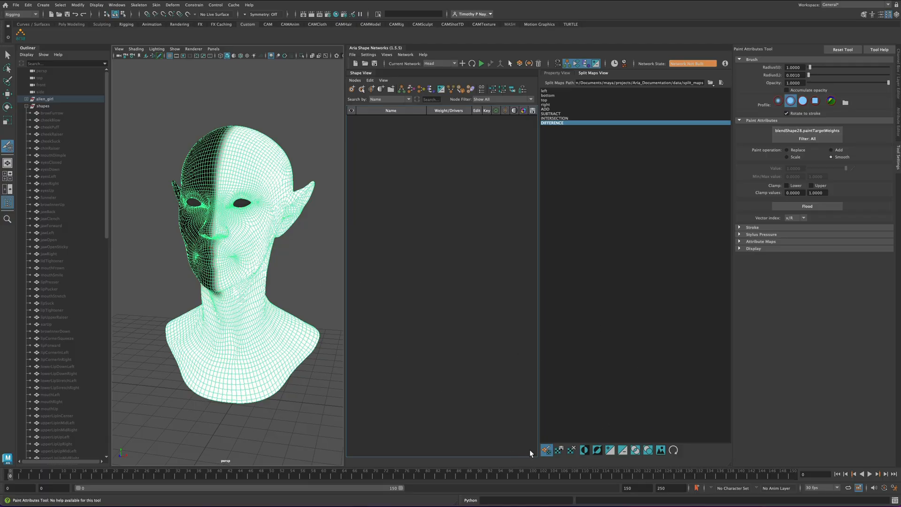
key("q")
- Export the DIFFERENCE split map as a JPG image named DIFFERENCE to the Desktop folder
left_click(661, 450)
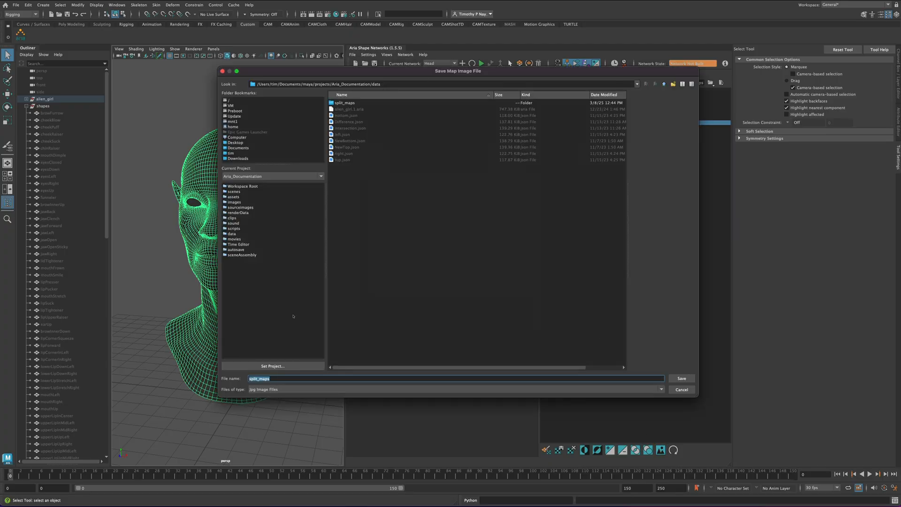
left_click(235, 142)
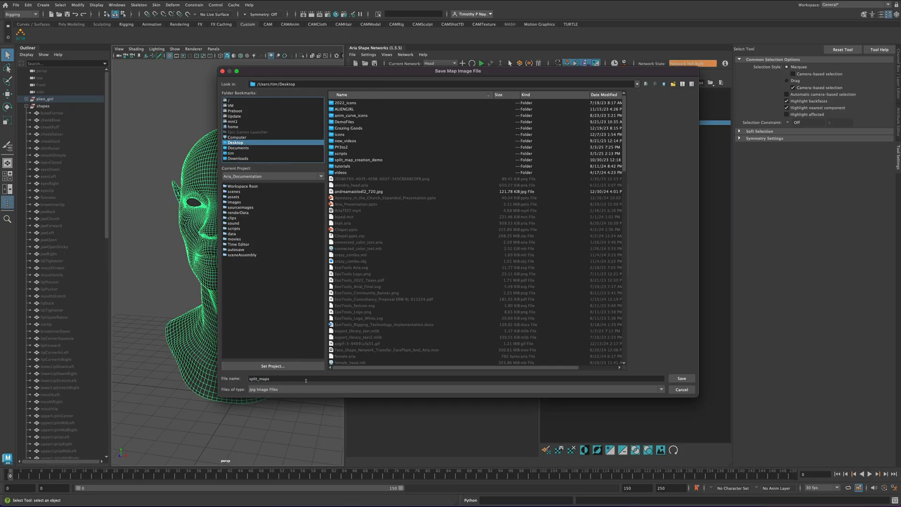
double_click(274, 378)
type("s")
key("BackSpace")
type("I")
key("BackSpace")
type("DIFFERENCE")
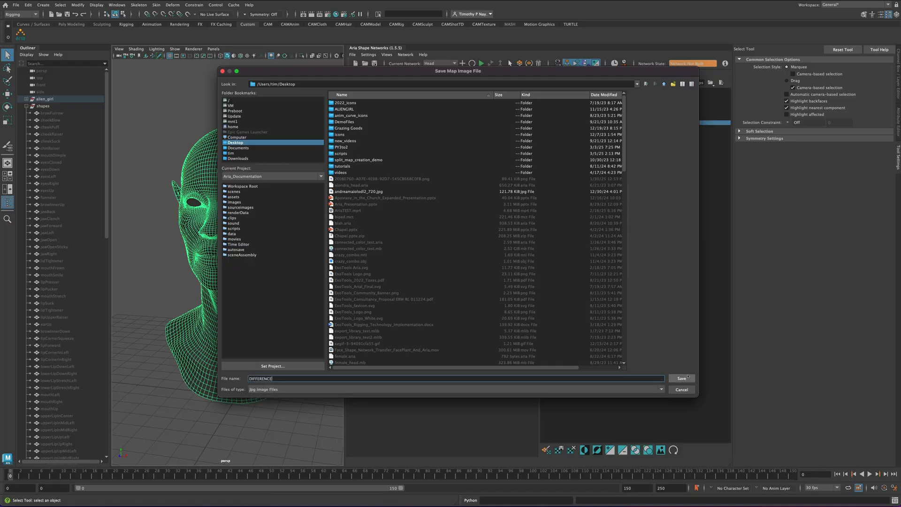
left_click(681, 378)
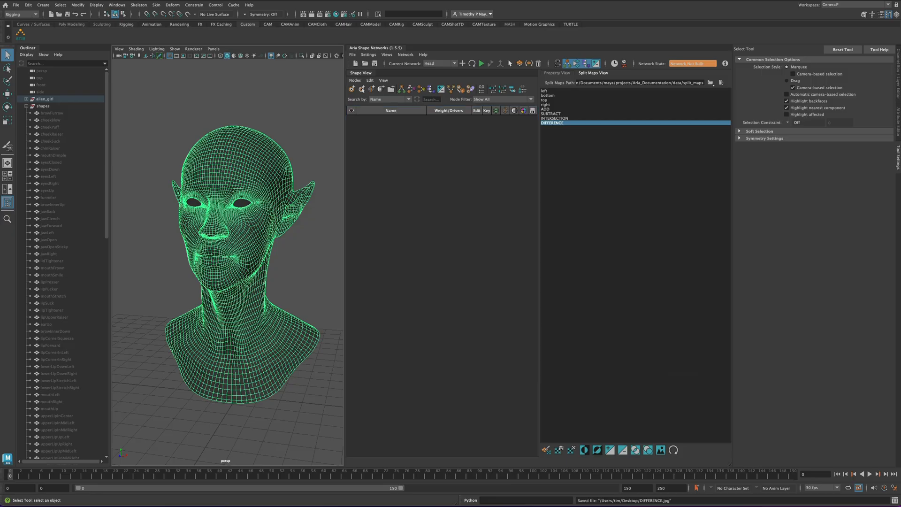
- Switch to Finder, find DIFFERENCE.jpg in the Desktop folder, and open it in Preview to inspect the exported map
left_click(164, 506)
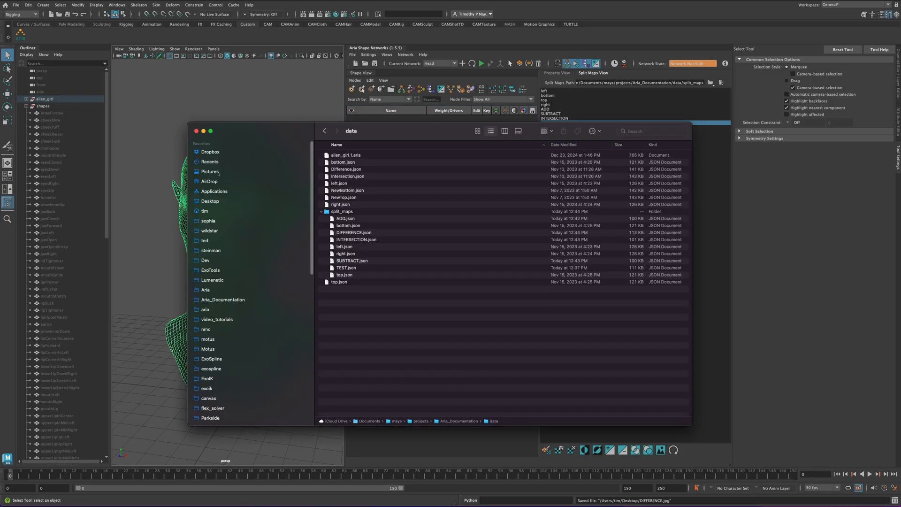
left_click(210, 200)
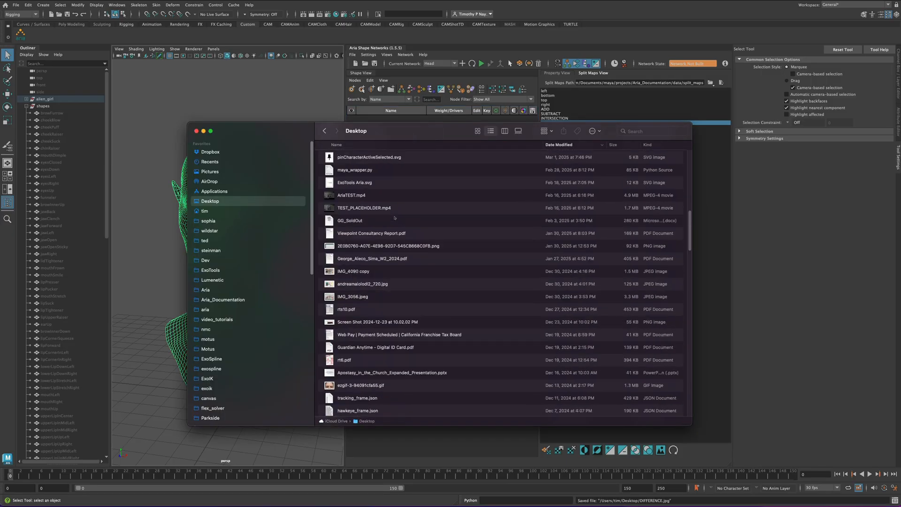
left_click(349, 158)
key("space")
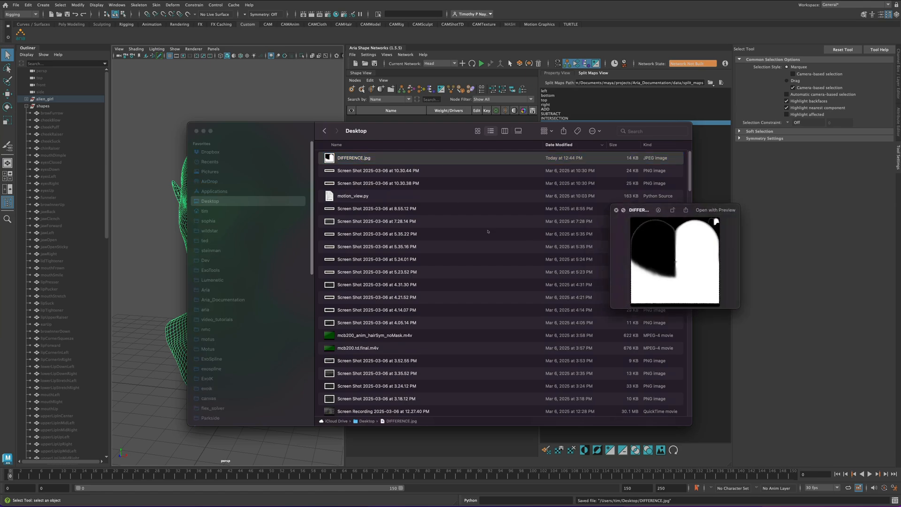
key("space")
left_click(371, 160)
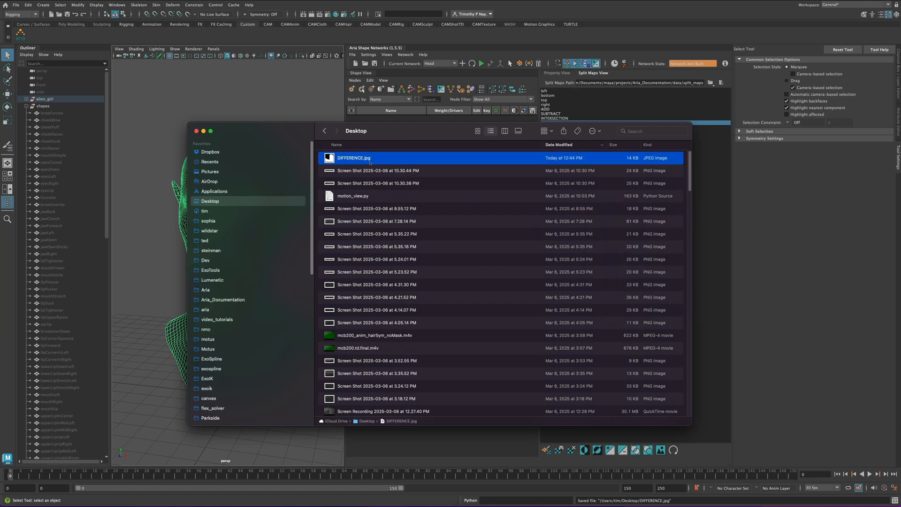
double_click(370, 162)
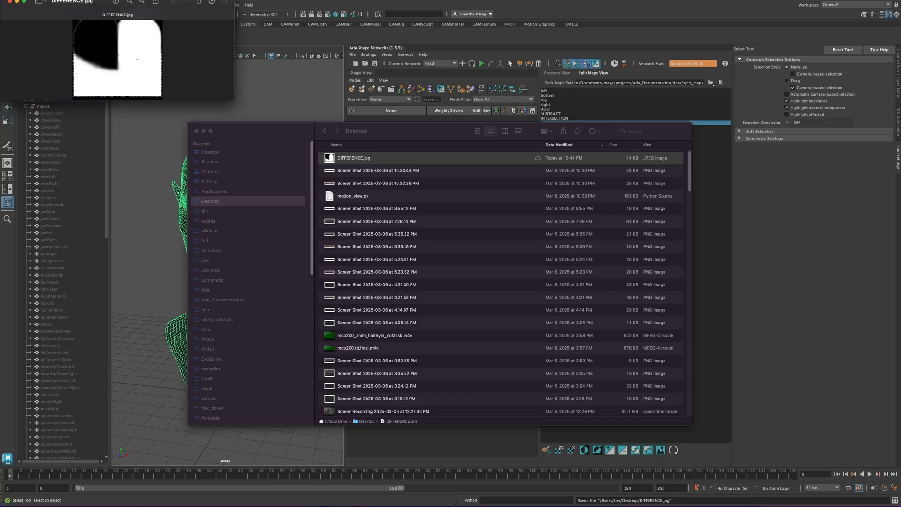
- Close the Finder window showing the Desktop folder and the Preview window of DIFFERENCE.jpg to get back to the head model
left_click_drag(61, 10, 153, 73)
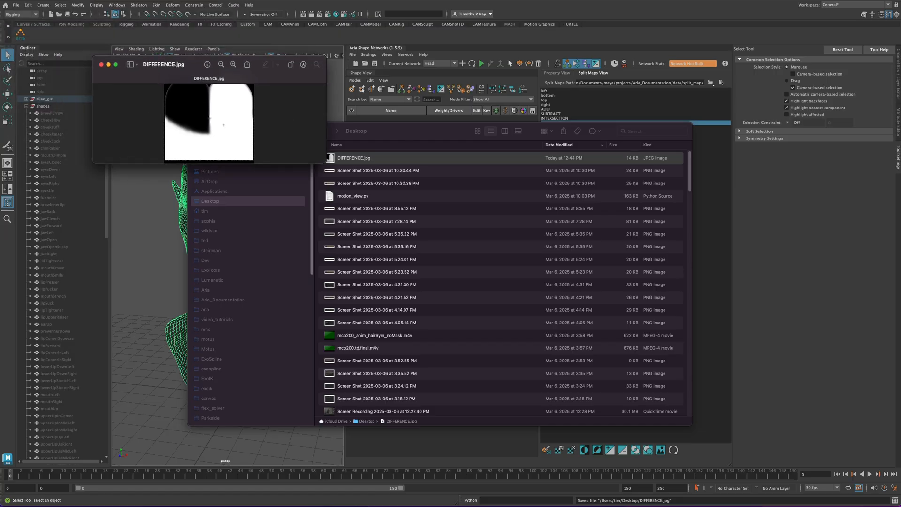
left_click(344, 137)
left_click(197, 132)
left_click_drag(176, 79, 280, 201)
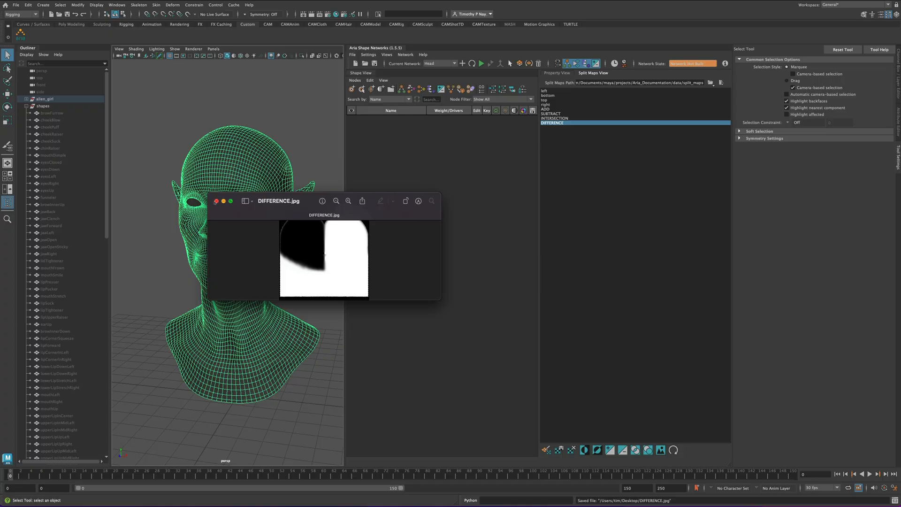
left_click(216, 201)
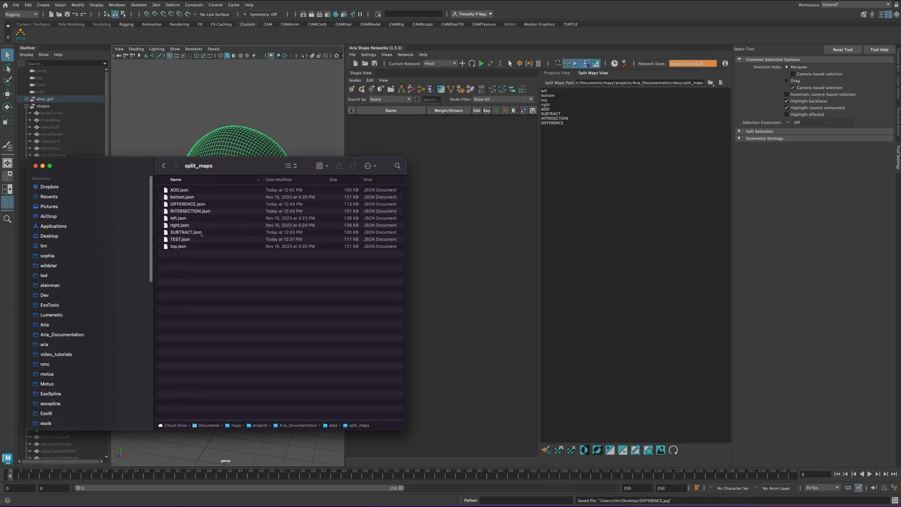
- Delete ADD.json, DIFFERENCE.json, INTERSECTION.json, SUBTRACT.json and TEST.json from the split_maps folder in Finder
left_click(199, 205)
left_click(190, 211, "super")
left_click(179, 190, "super")
left_click(186, 233, "super")
left_click(193, 240, "super")
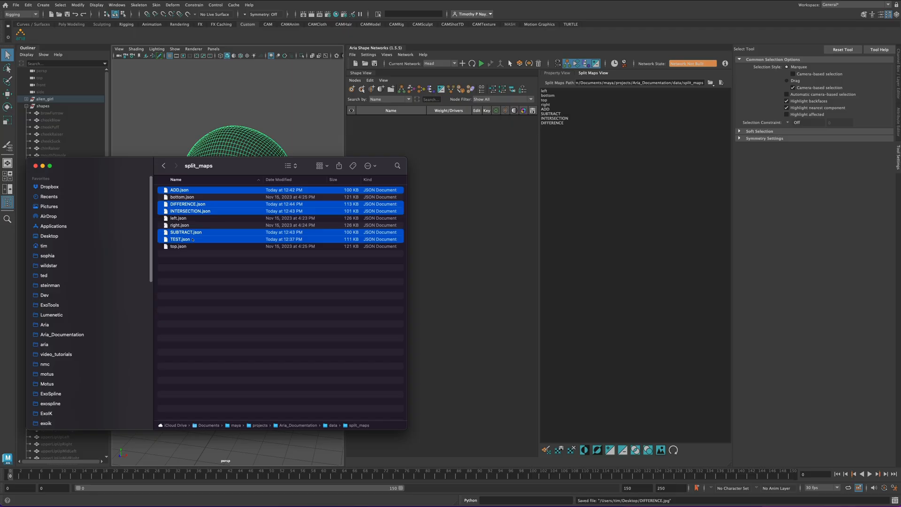
key("super+BackSpace")
left_click(220, 256)
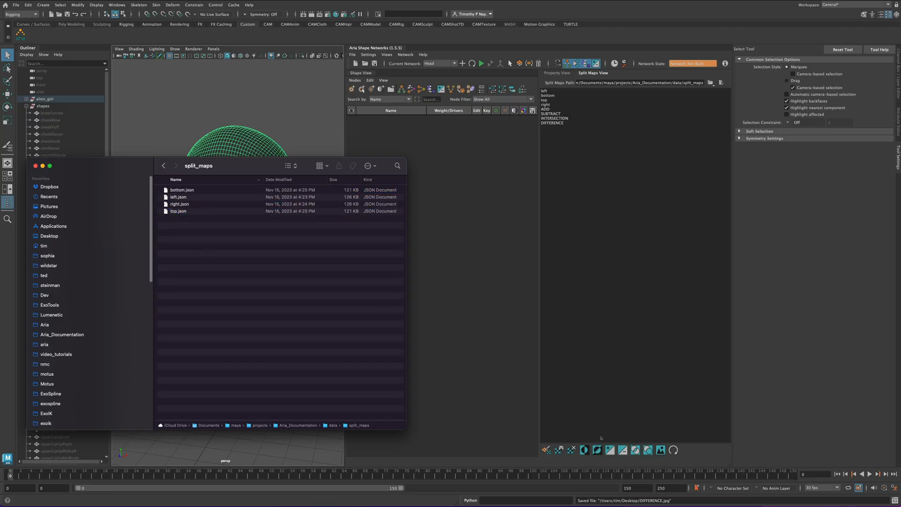
- Switch back to Maya and refresh the list of split maps from the split_maps folder
left_click(475, 311)
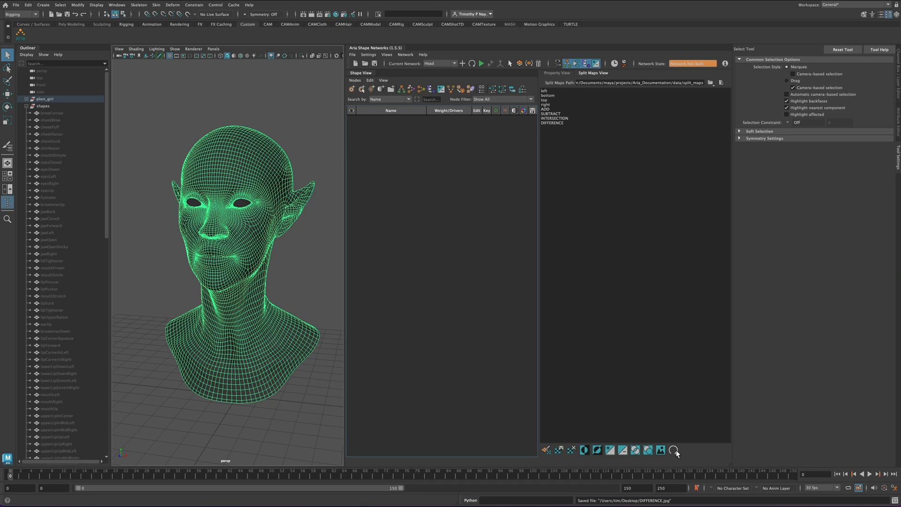
left_click(674, 450)
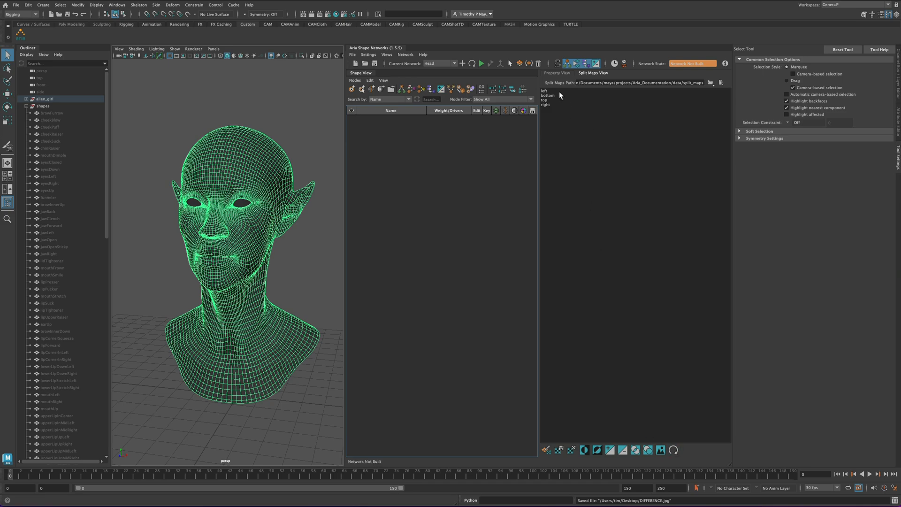